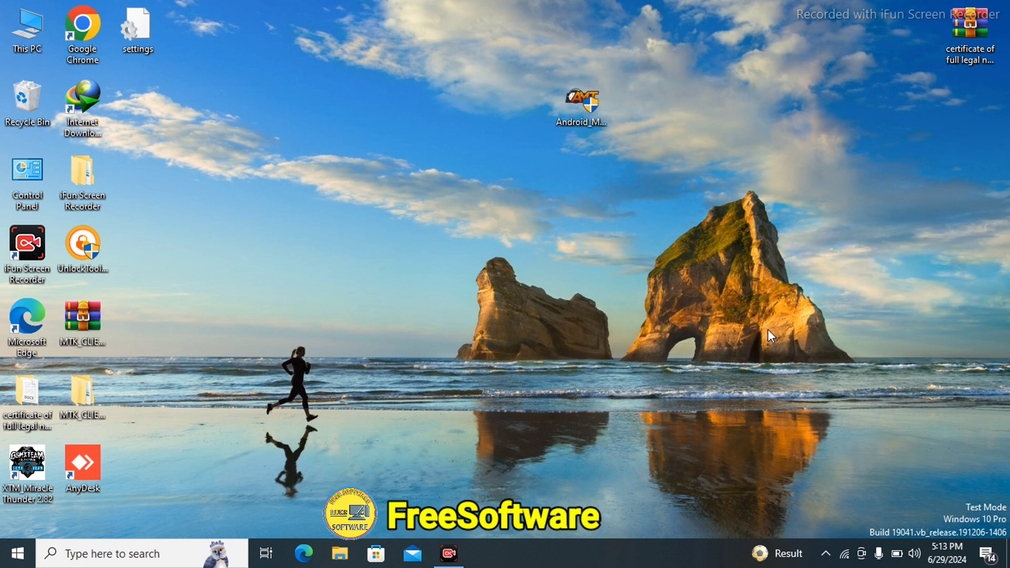
# Refresh the Windows desktop five times from its right-click menu.
pyautogui.rightClick(412, 176)
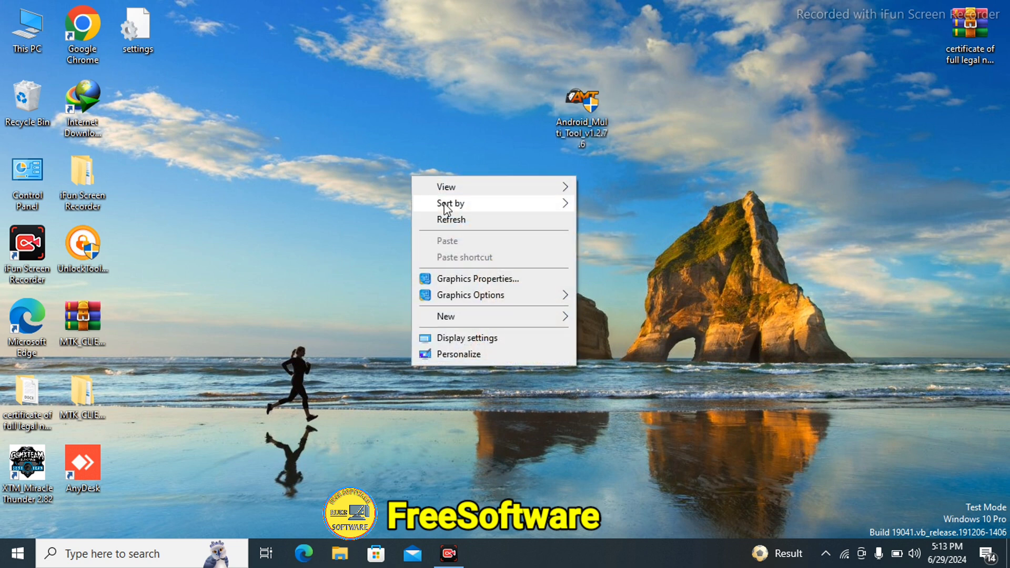
pyautogui.click(463, 225)
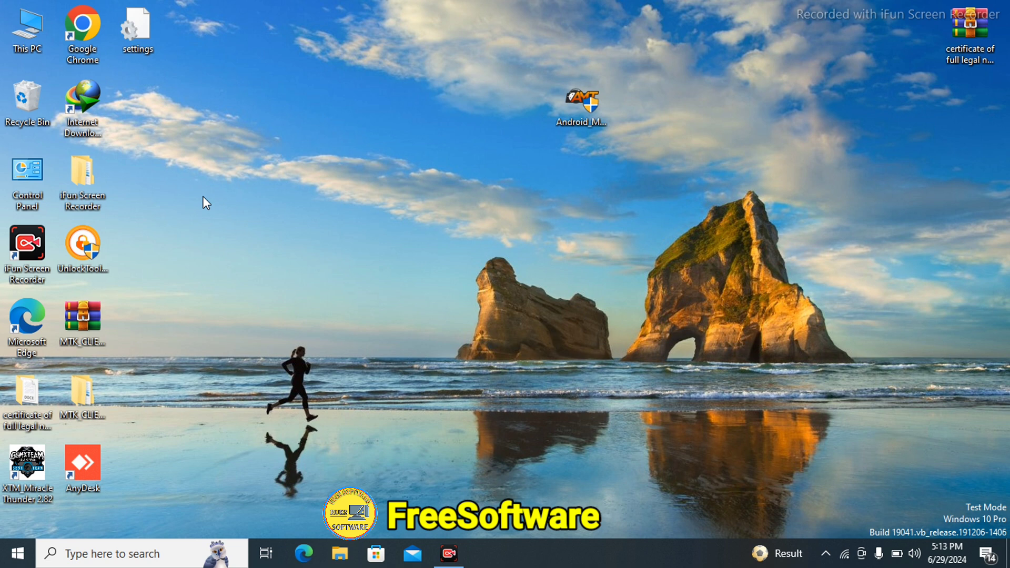
pyautogui.rightClick(361, 201)
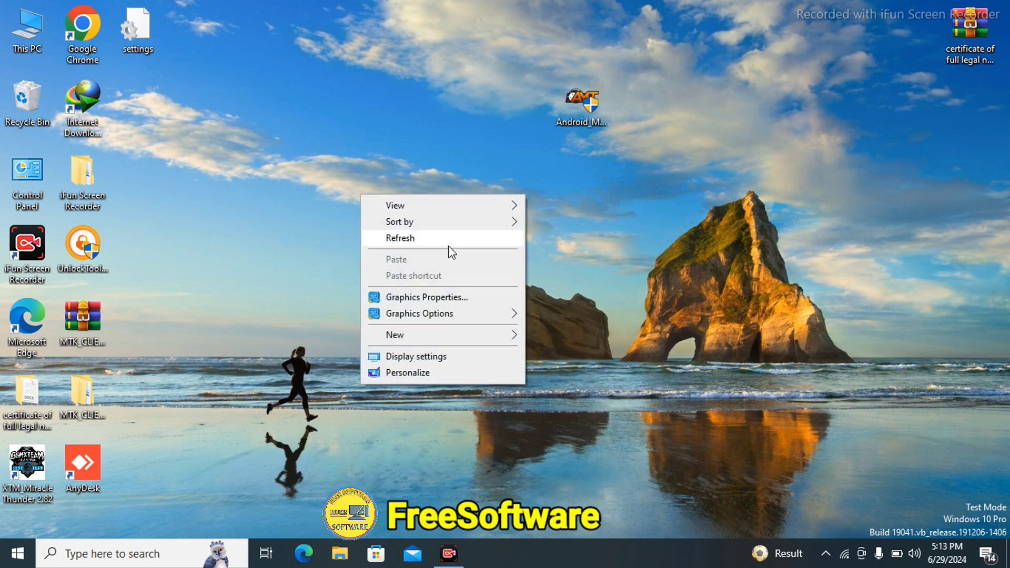
pyautogui.click(432, 233)
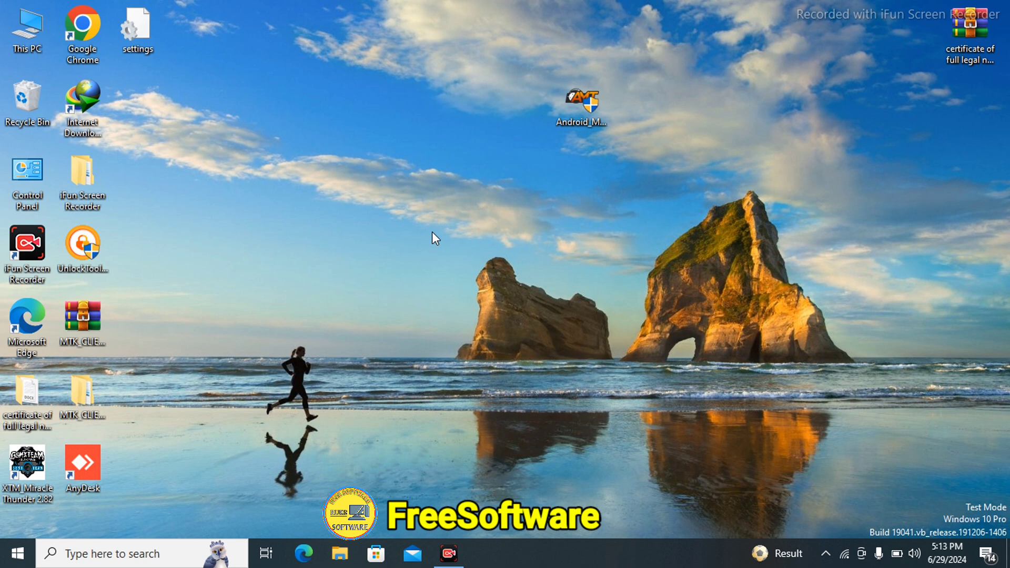
pyautogui.rightClick(424, 220)
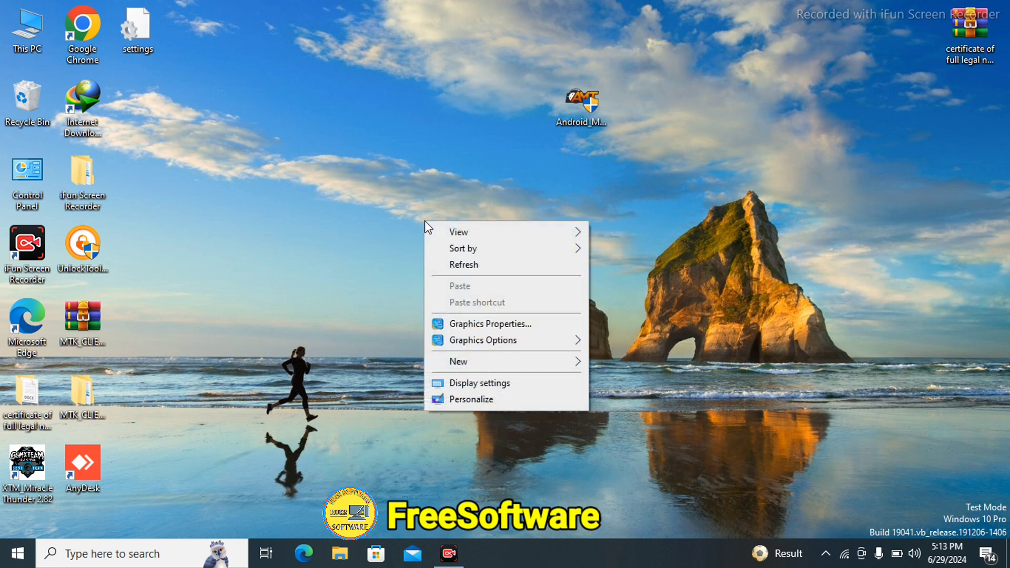
pyautogui.click(466, 261)
pyautogui.rightClick(466, 261)
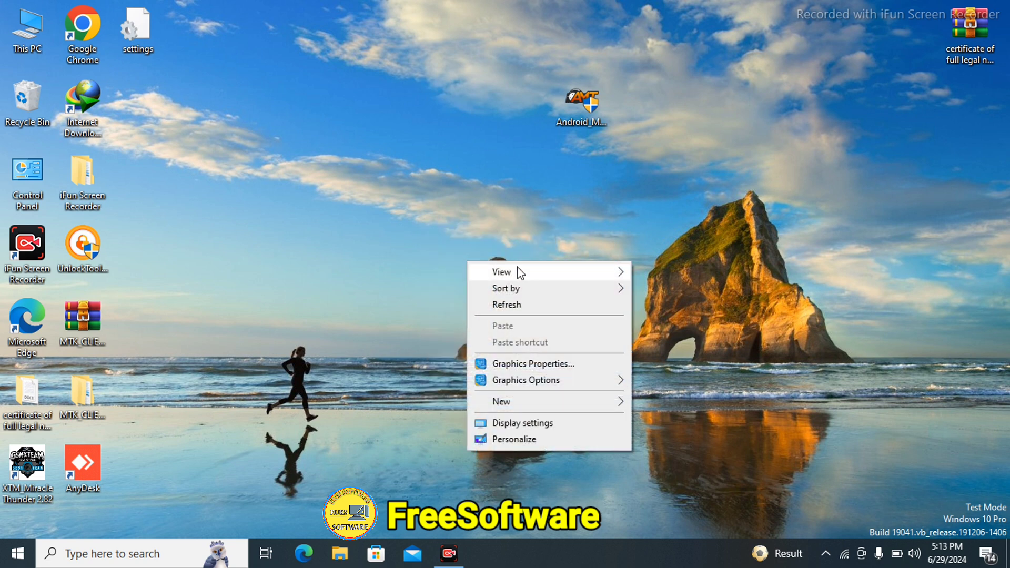
pyautogui.click(535, 301)
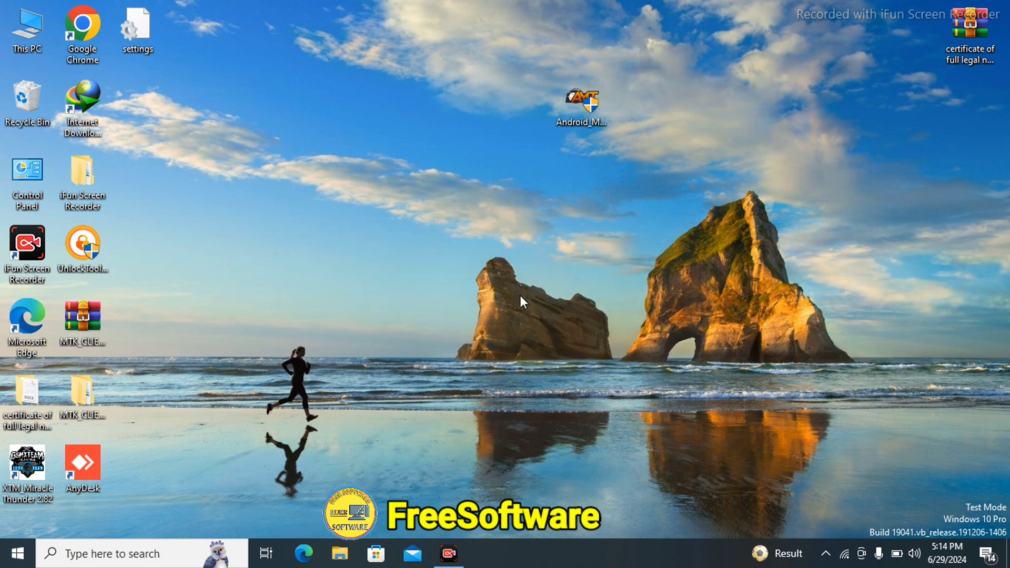
pyautogui.rightClick(456, 254)
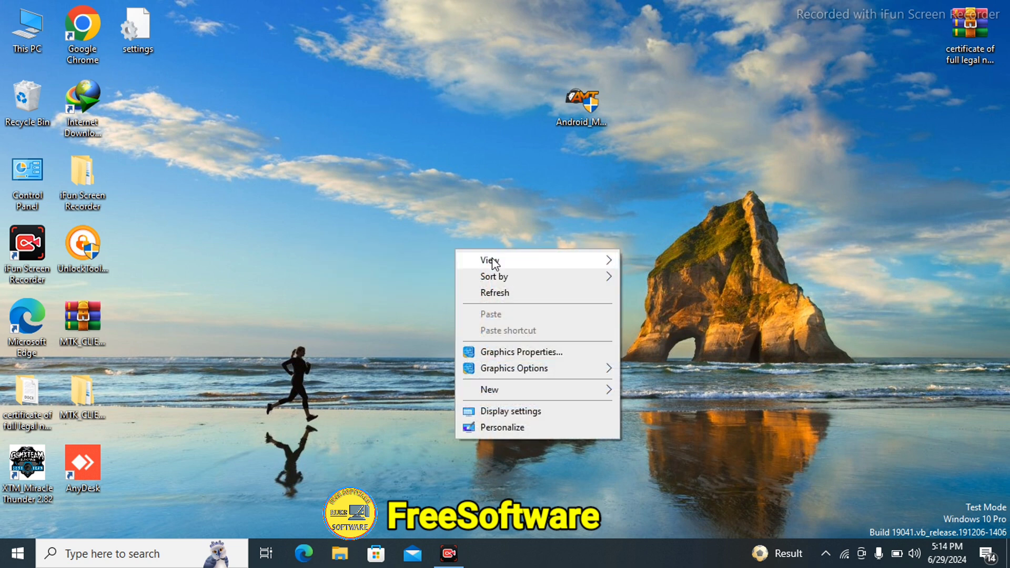
pyautogui.click(489, 291)
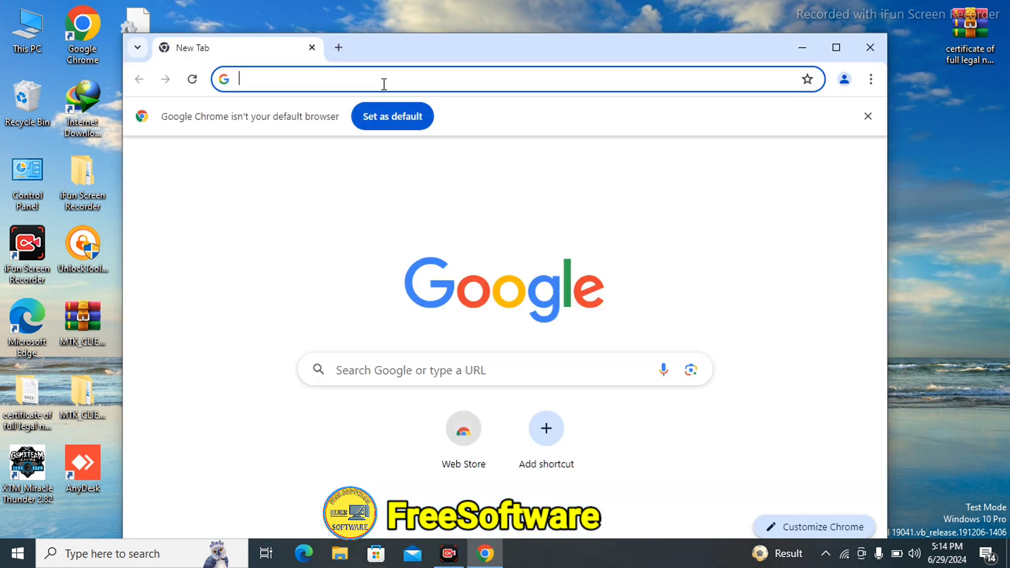
# Search Google for 'amt tool', correcting the typo, and run the suggested search.
pyautogui.click(384, 85)
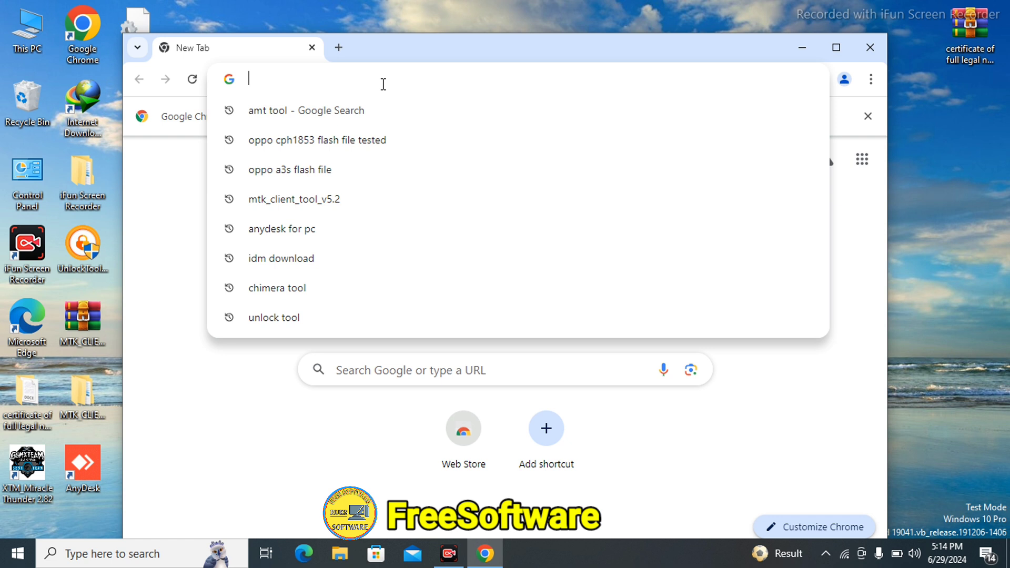
pyautogui.write('amt')
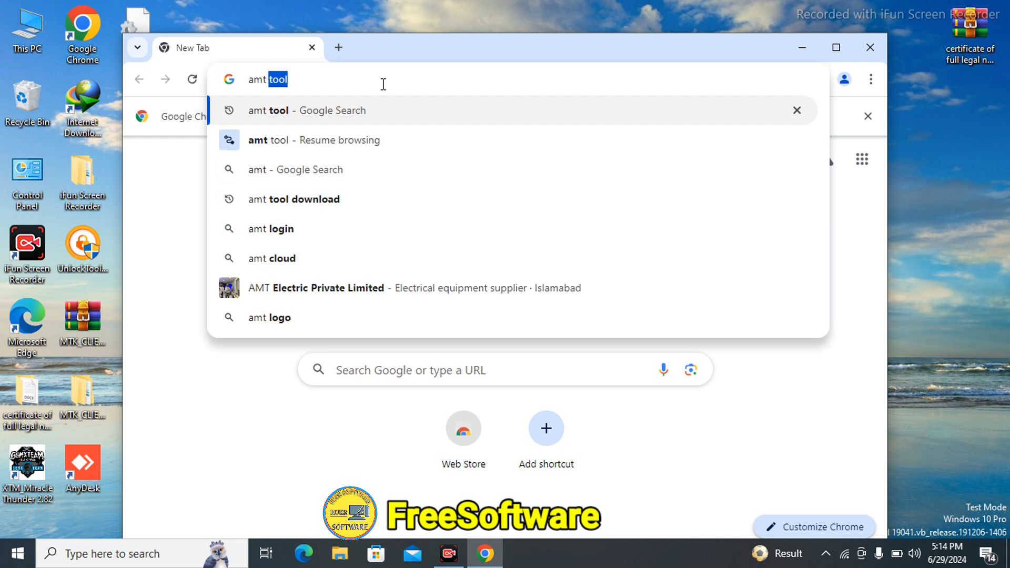
pyautogui.write(' tooo')
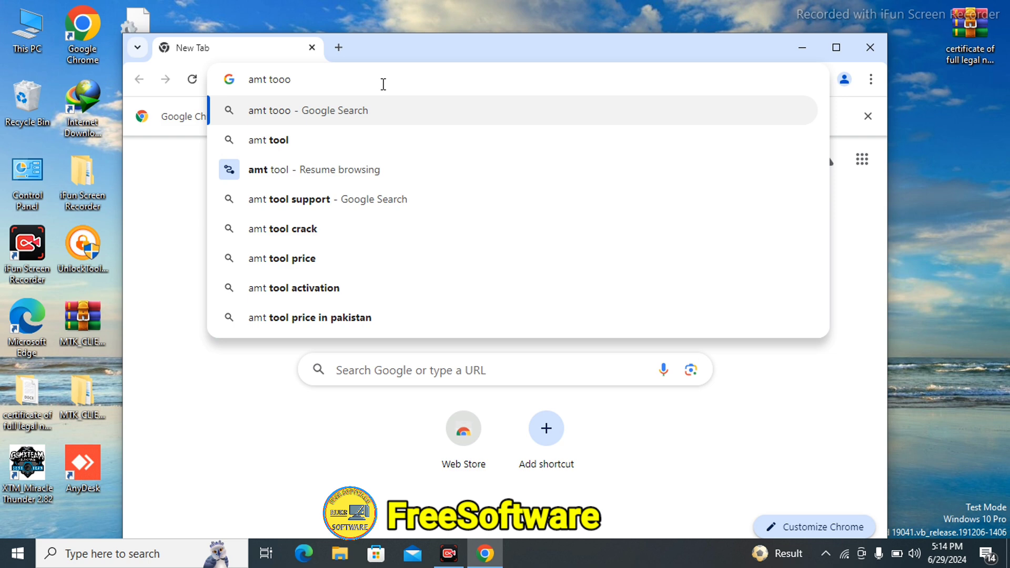
pyautogui.press('BackSpace')
pyautogui.write('l')
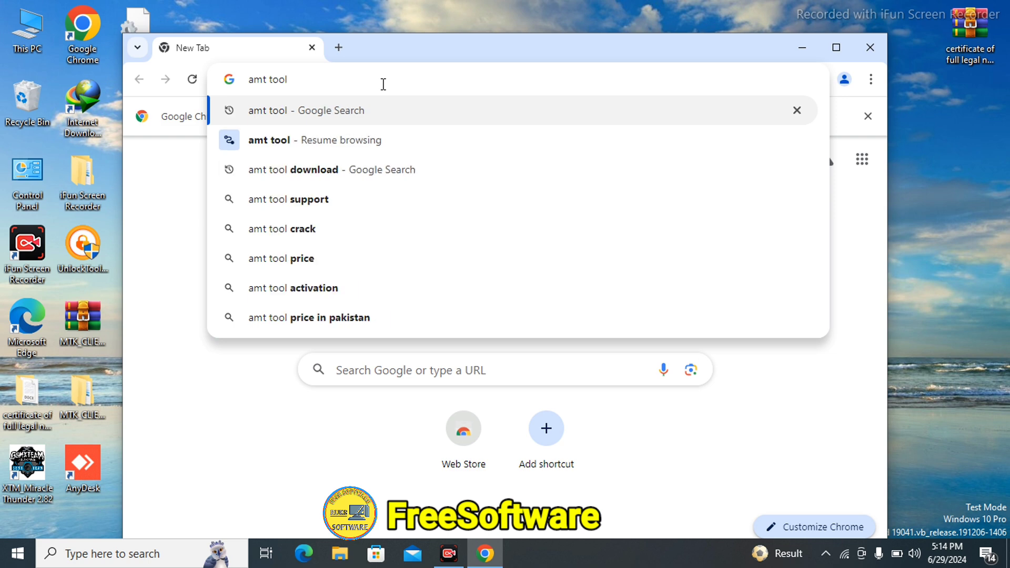
pyautogui.click(312, 112)
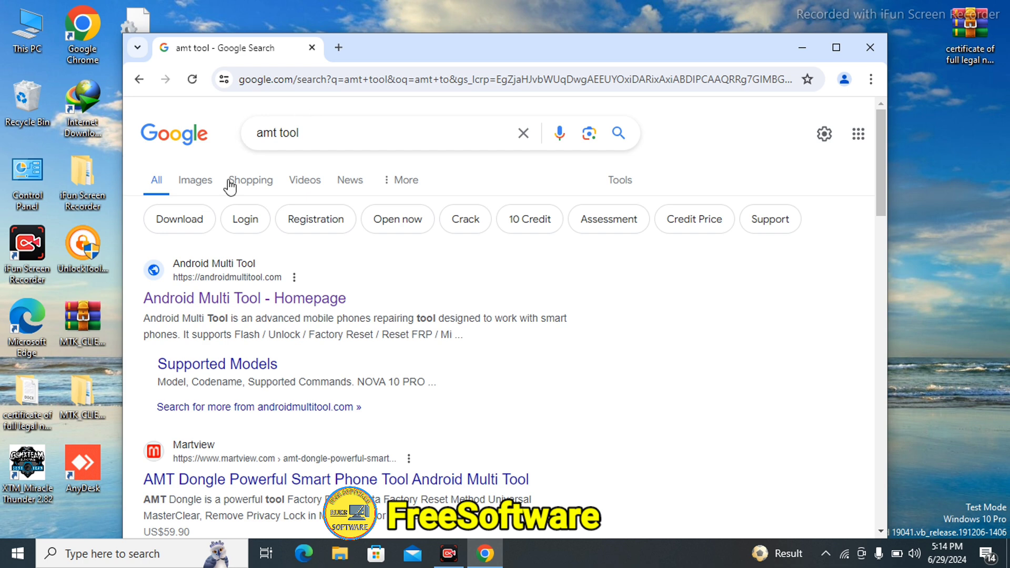
# Open the Android Multi Tool homepage result and scroll to its server status table and download buttons.
pyautogui.click(267, 303)
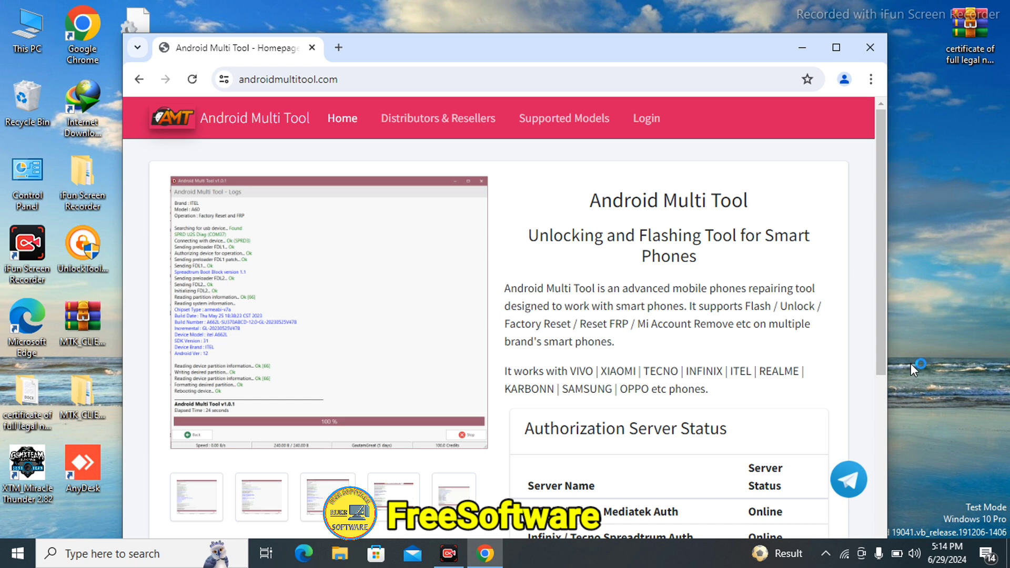
pyautogui.scroll(-5, 885, 513)
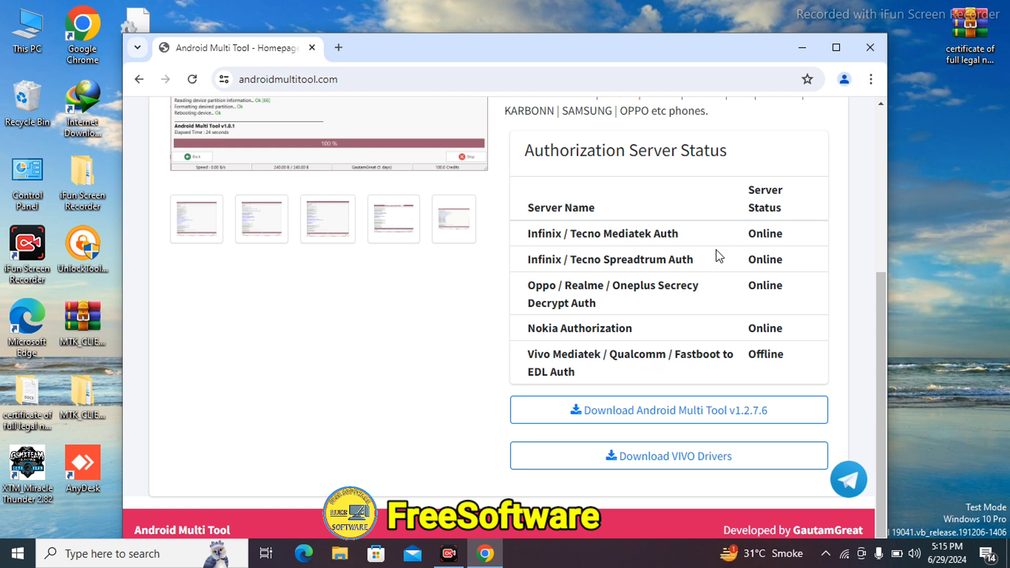
pyautogui.click(879, 251)
pyautogui.click(880, 412)
# Close Chrome and launch Android Multi Tool from its desktop shortcut.
pyautogui.click(871, 48)
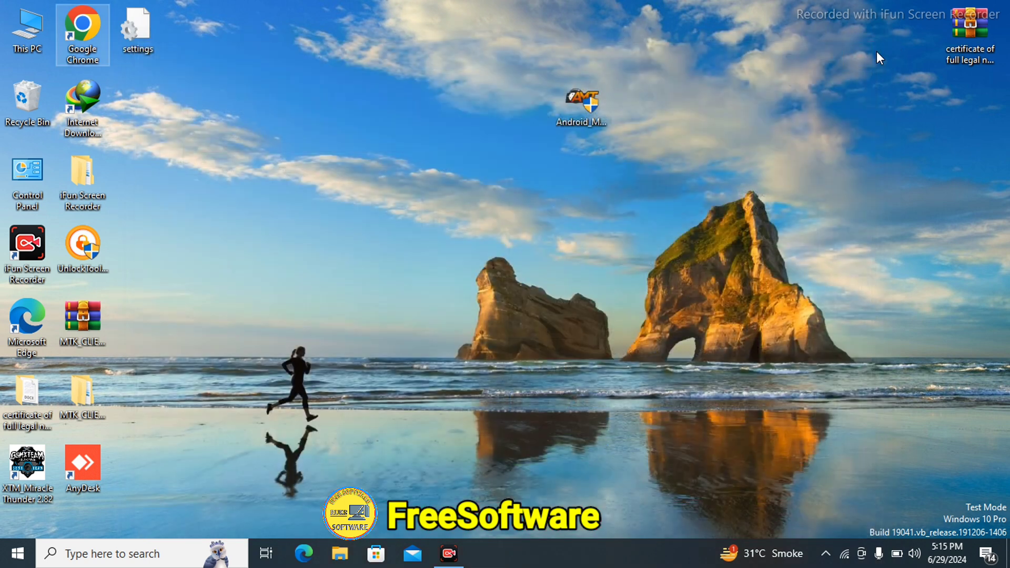
pyautogui.click(606, 104)
pyautogui.doubleClick(605, 104)
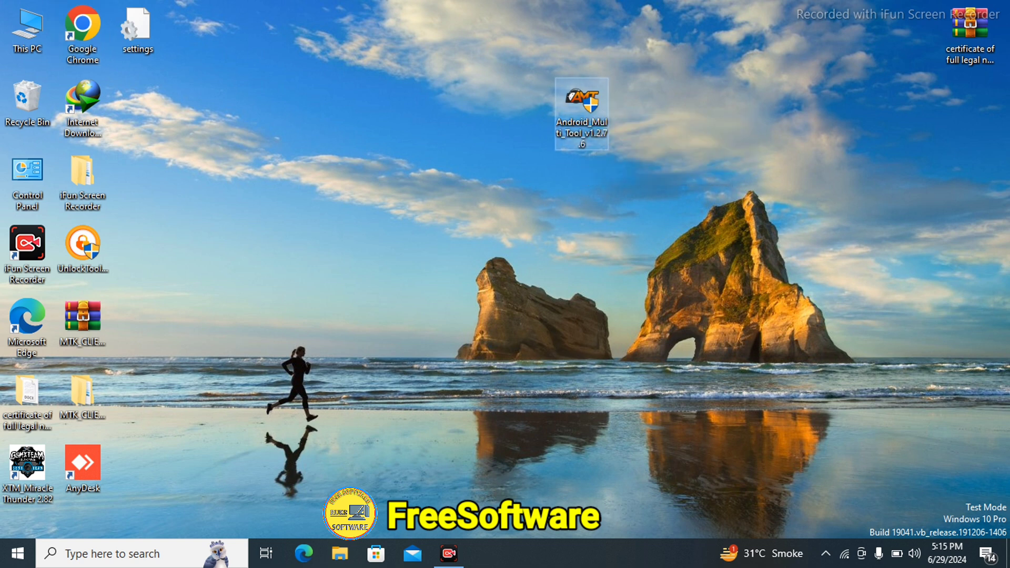
pyautogui.click(453, 380)
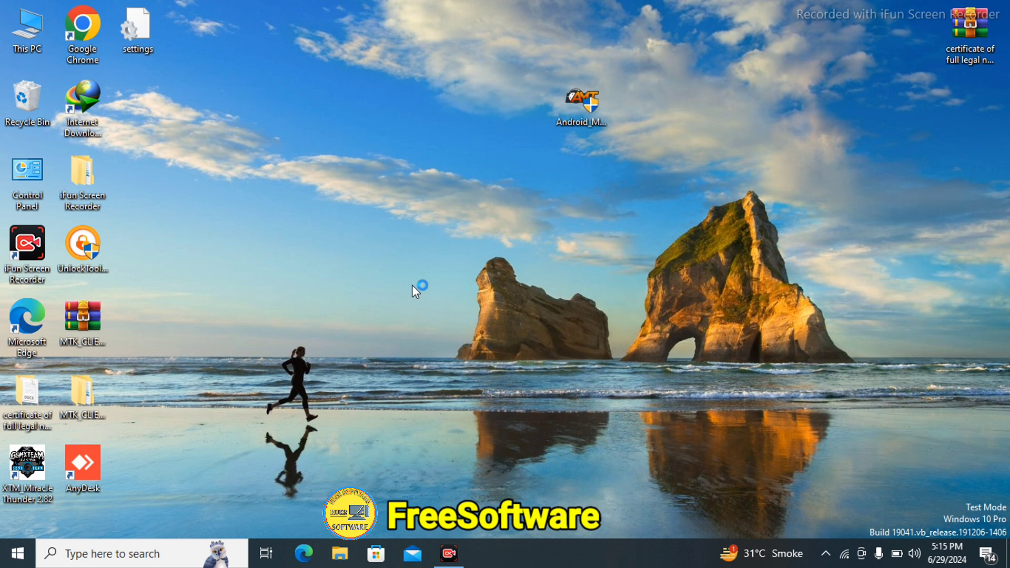
# Refresh the desktop three times while the Android Multi Tool login window opens.
pyautogui.rightClick(418, 244)
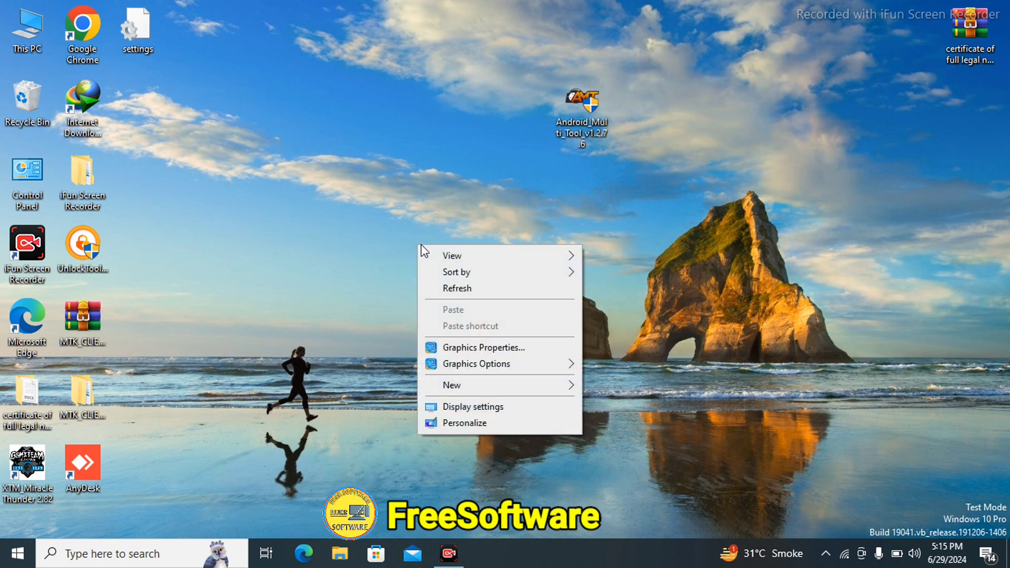
pyautogui.click(479, 288)
pyautogui.rightClick(457, 266)
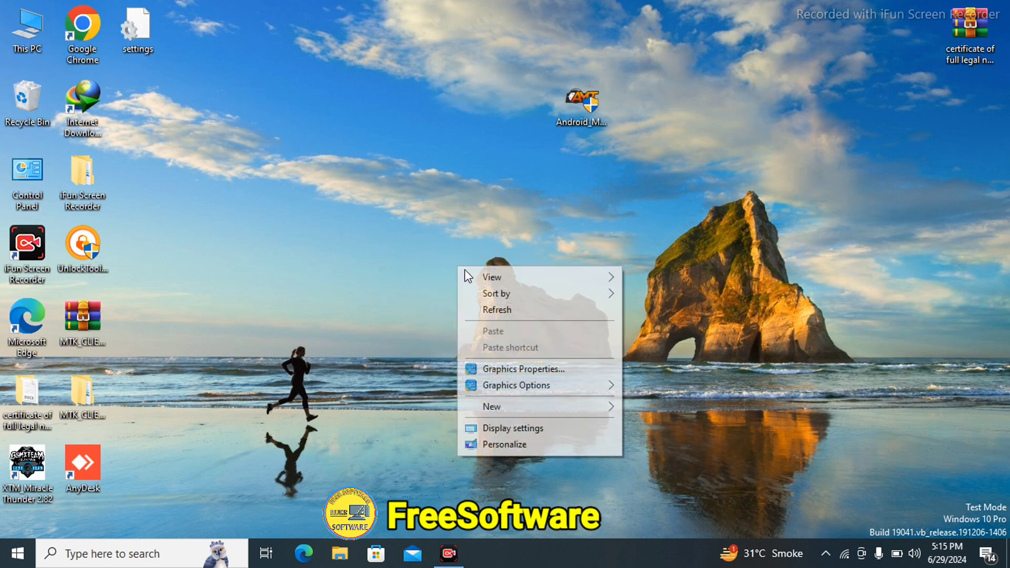
pyautogui.click(490, 312)
pyautogui.rightClick(491, 312)
pyautogui.click(537, 357)
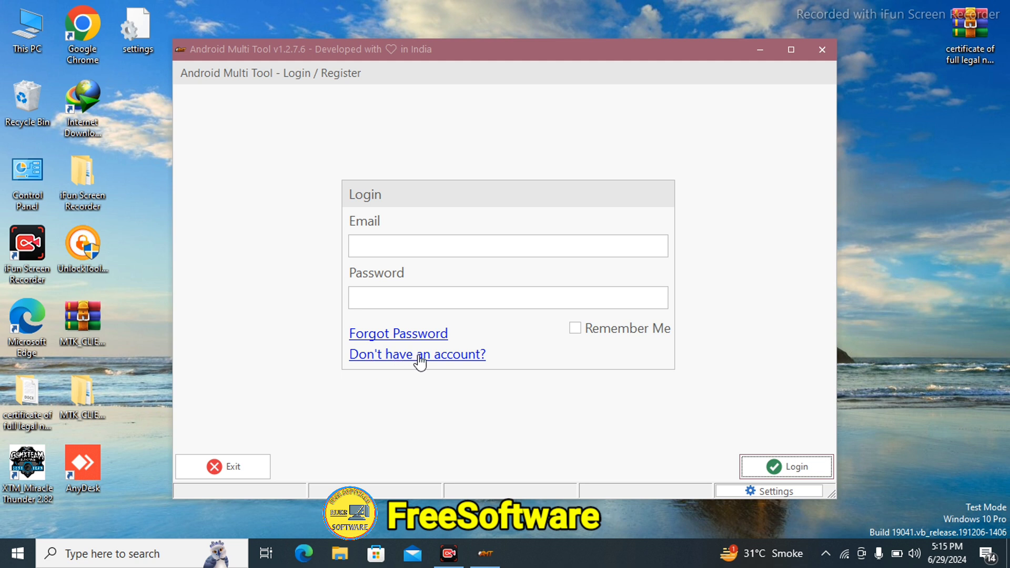
# Show the Register form via 'Don't have an account?' and click through its Email, Name and Password fields.
pyautogui.click(400, 358)
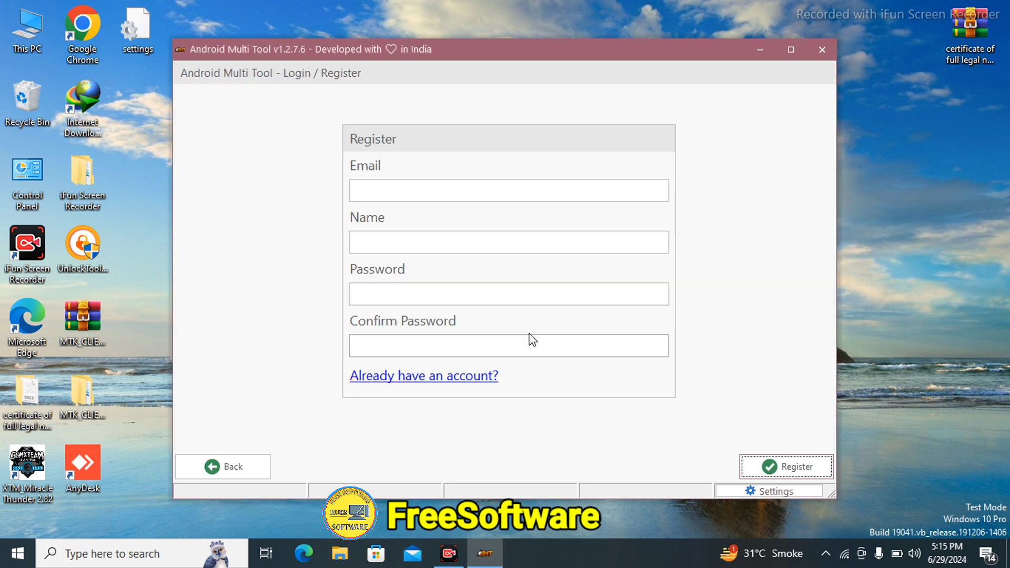
pyautogui.click(445, 192)
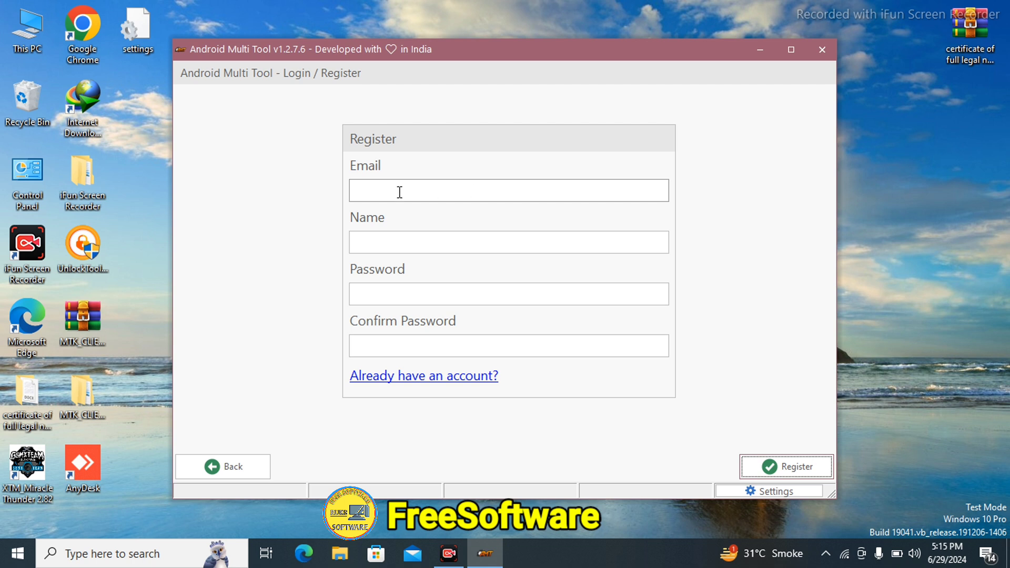
pyautogui.click(428, 241)
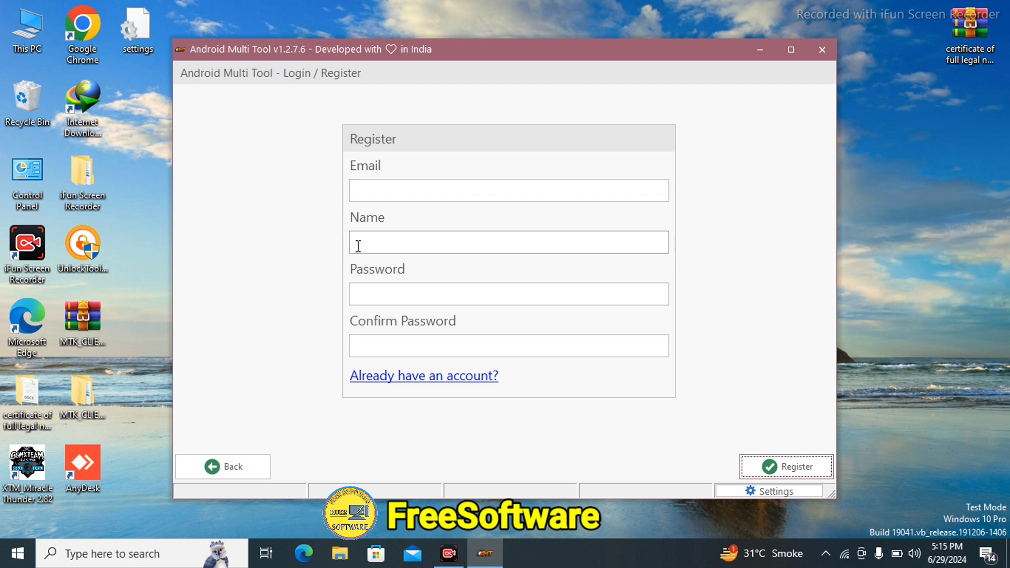
pyautogui.click(388, 292)
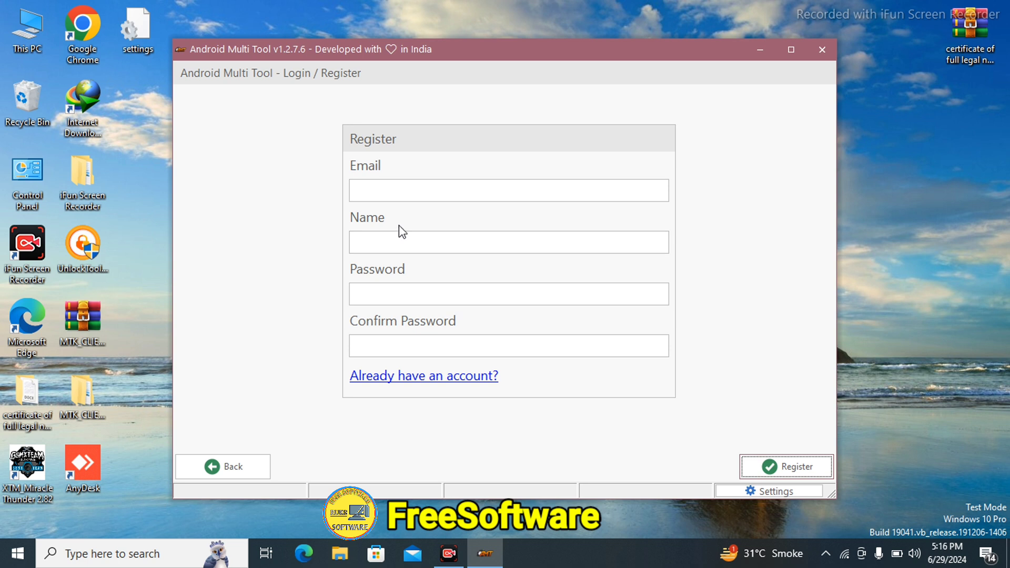
pyautogui.click(397, 190)
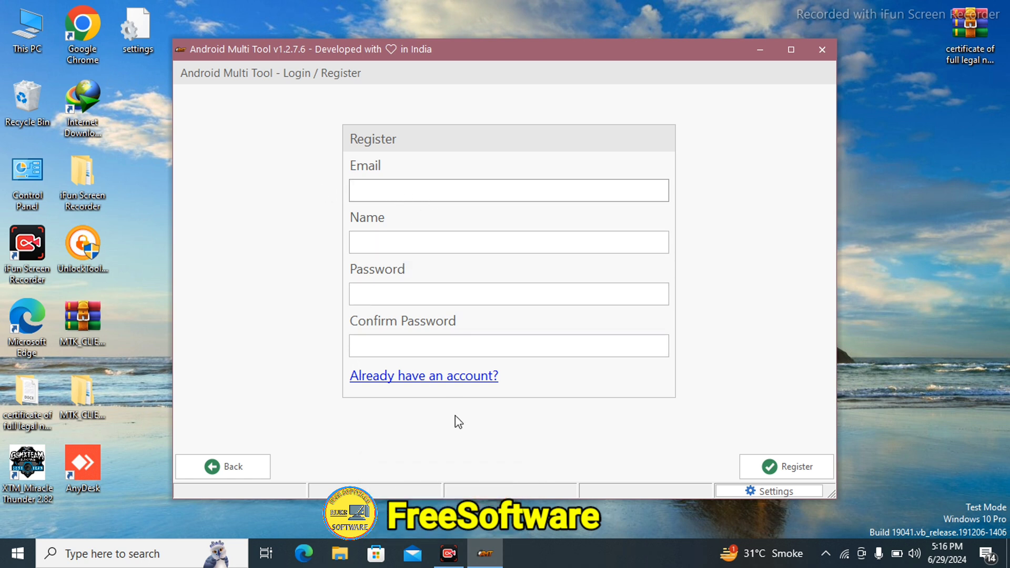
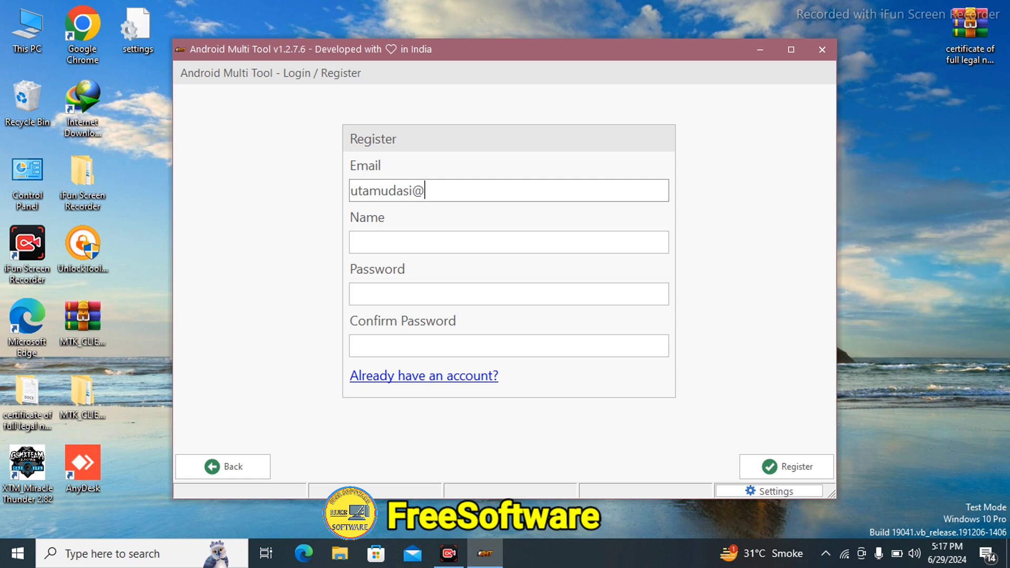
# Enter the account email, the account name, and the password in both Password and Confirm Password.
pyautogui.click(394, 249)
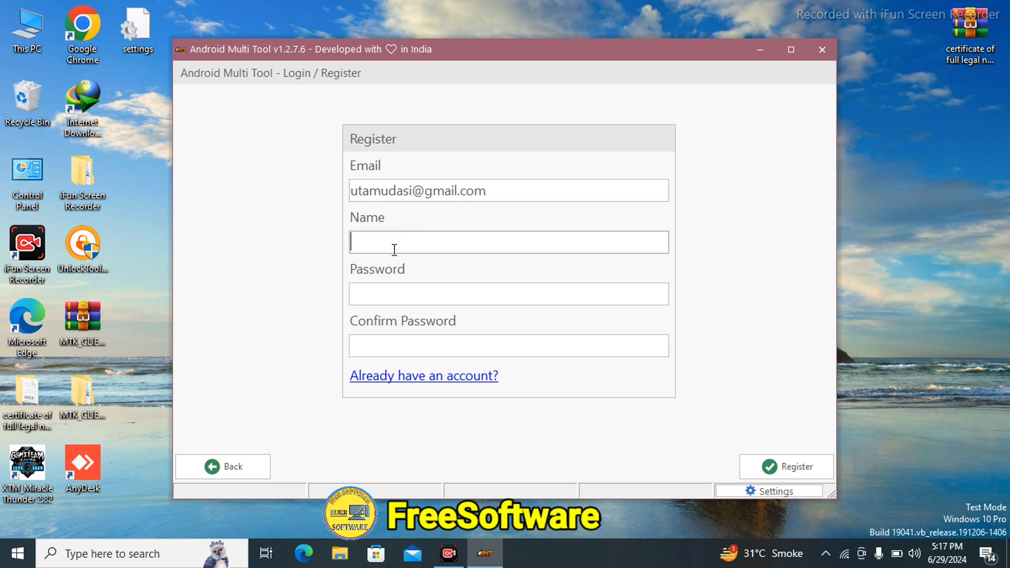
pyautogui.write('utam12')
pyautogui.click(396, 300)
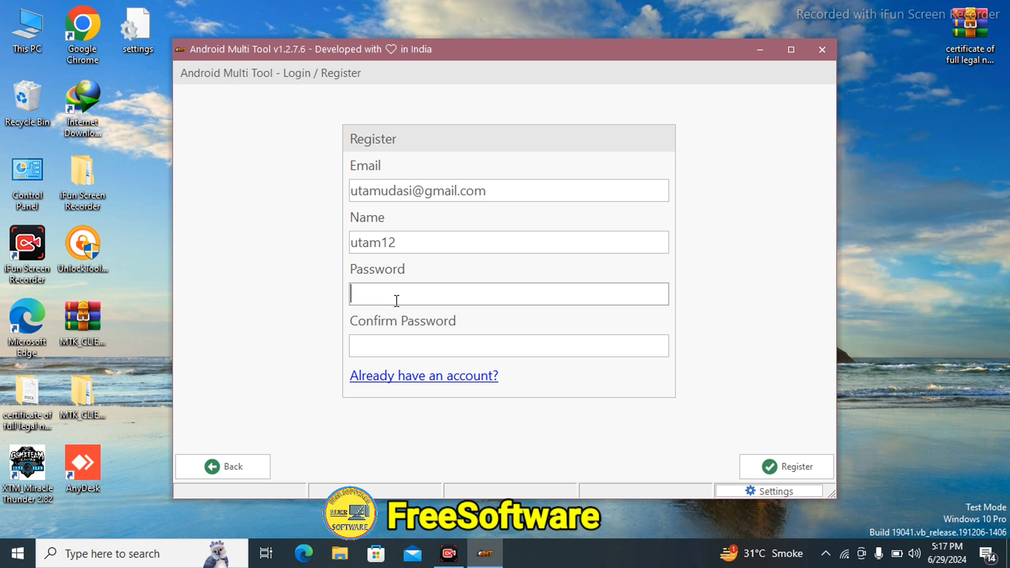
pyautogui.write('12345678')
pyautogui.click(390, 346)
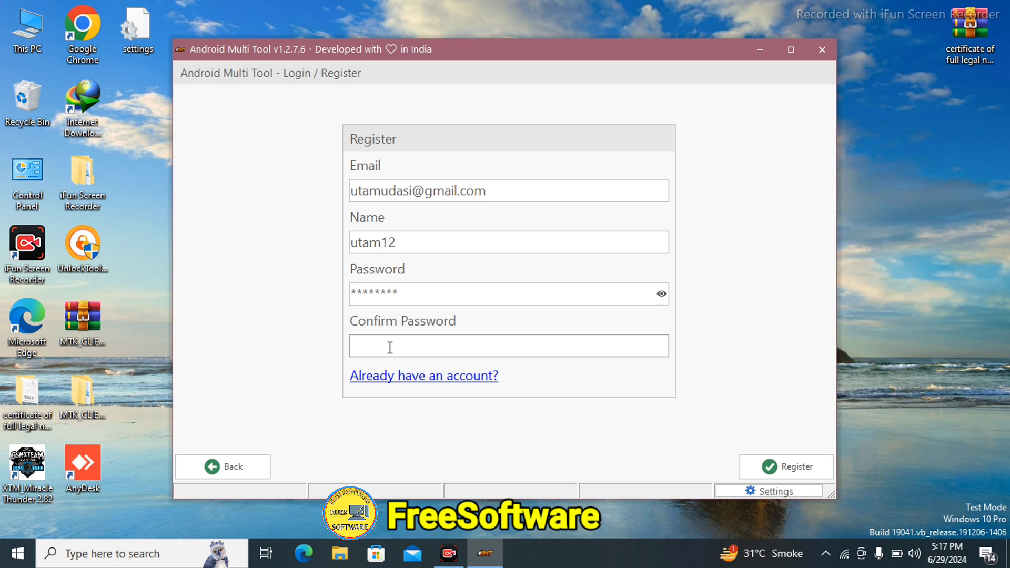
pyautogui.write('12345678')
# Submit the registration and confirm the 'User registered successfully' message with OK.
pyautogui.click(800, 473)
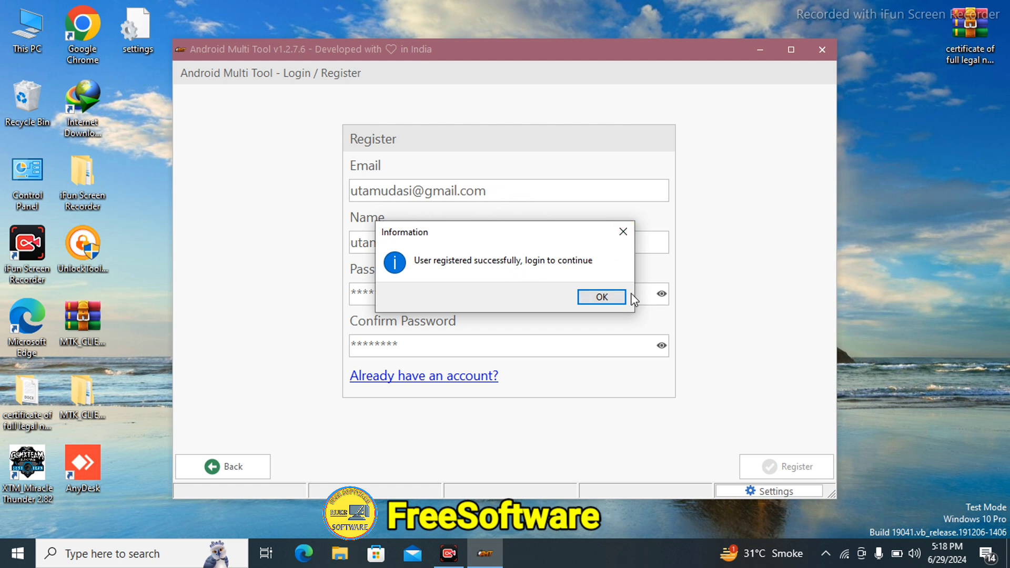
pyautogui.click(604, 302)
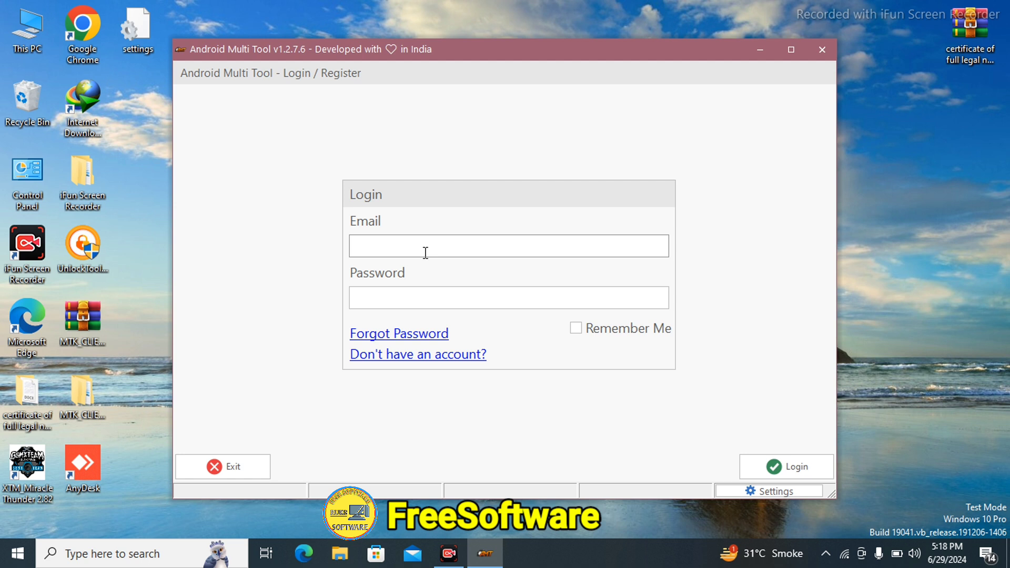
# Enter the registered email and account password in the Login form and toggle Remember Me.
pyautogui.click(409, 249)
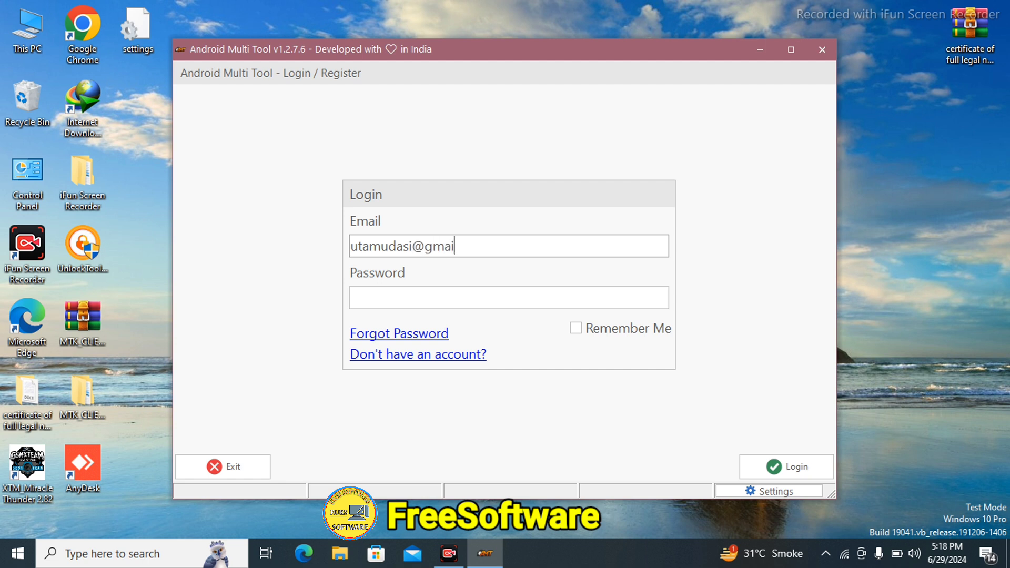
pyautogui.click(387, 299)
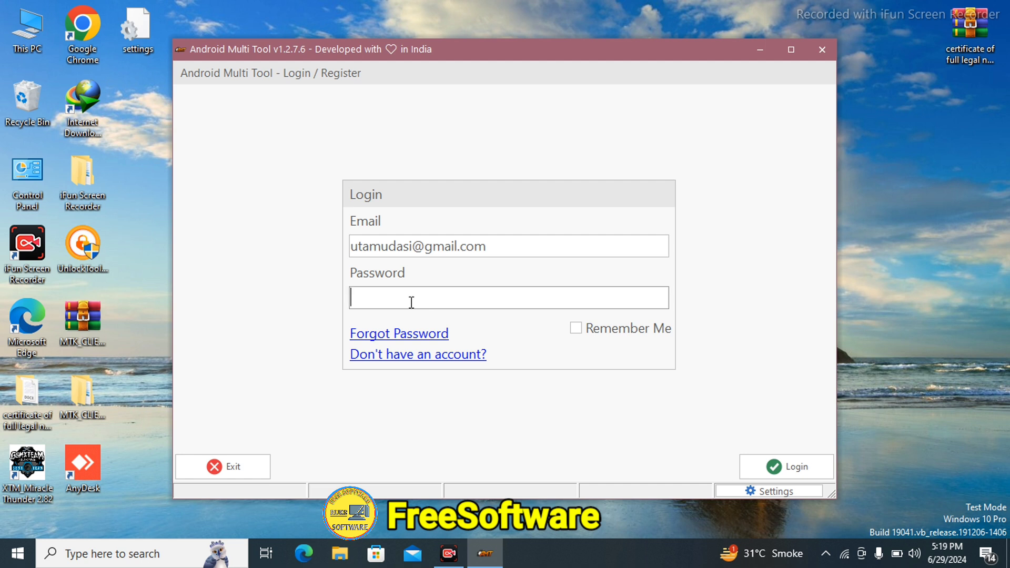
pyautogui.write('********')
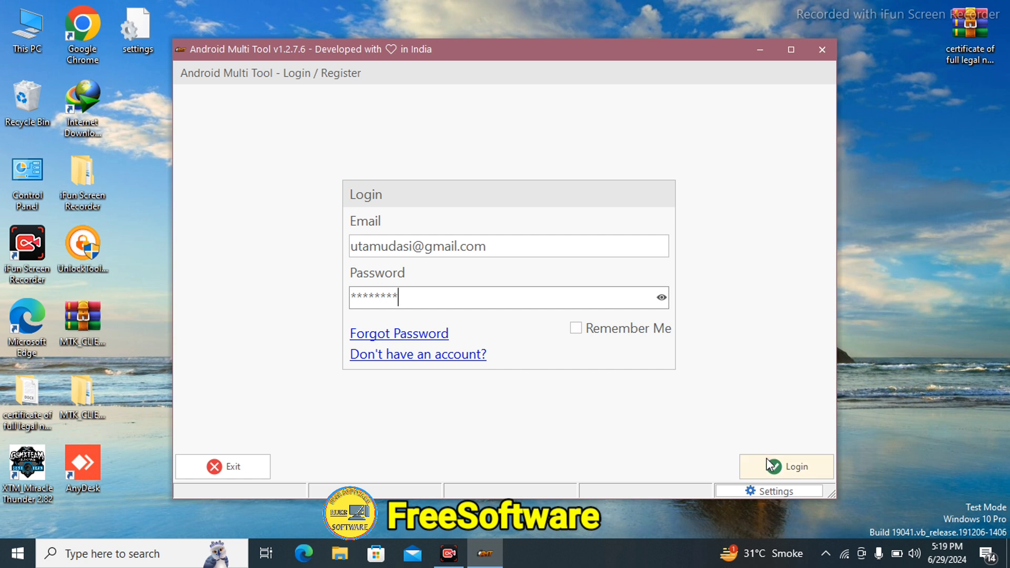
pyautogui.click(780, 468)
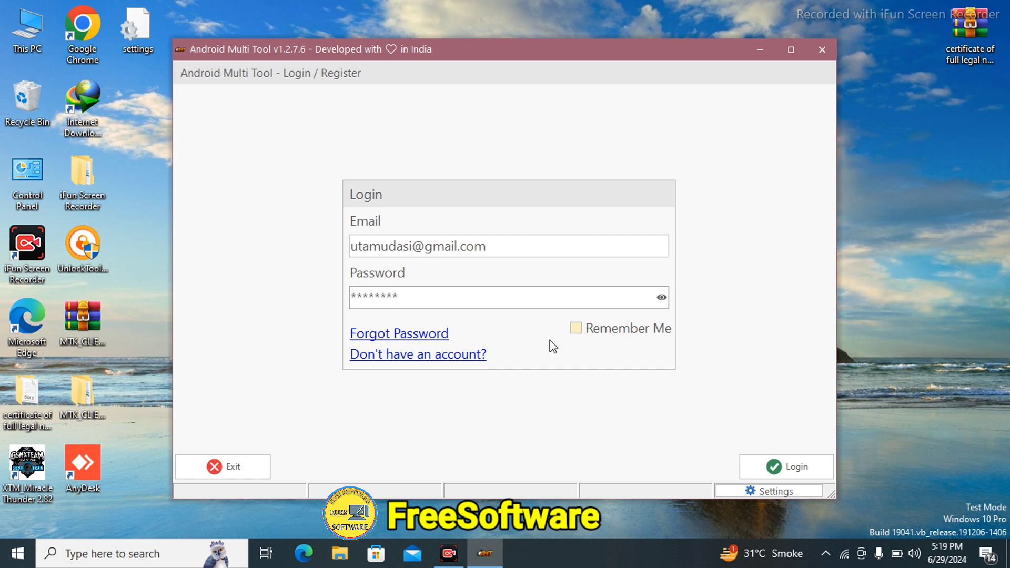
pyautogui.click(576, 330)
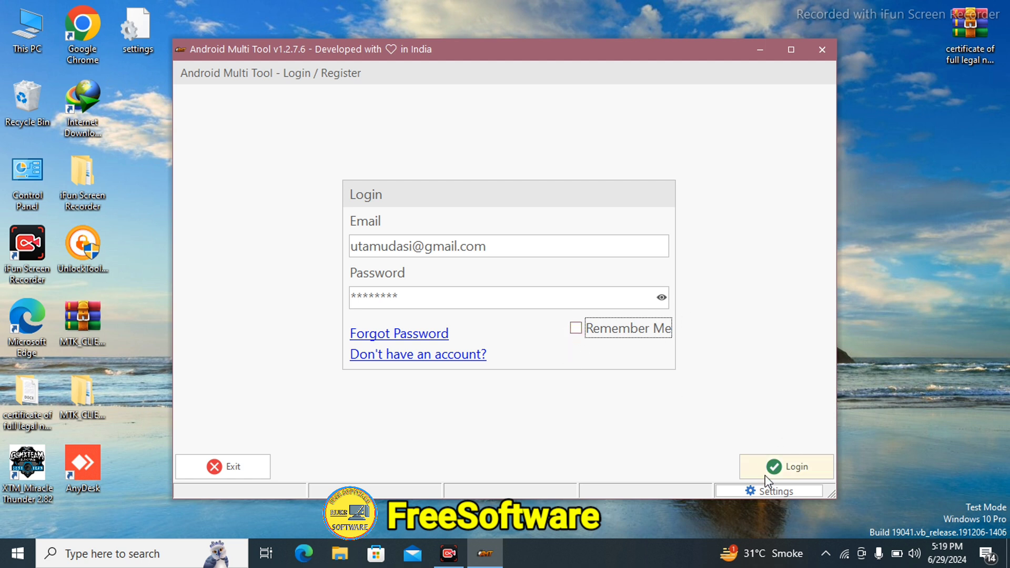
# Submit the Login form with the new account, which returns an expired activation plan error.
pyautogui.click(798, 465)
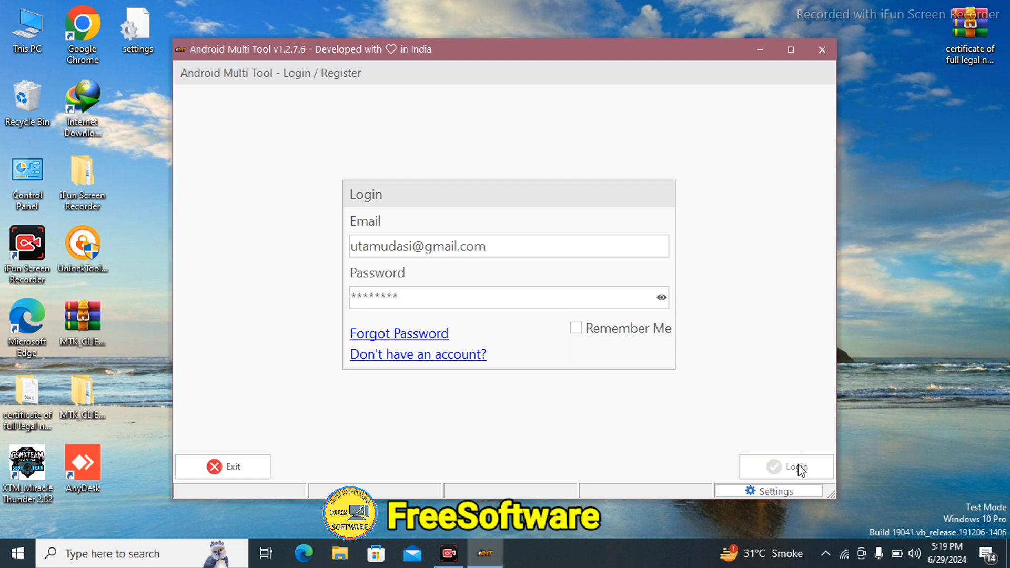